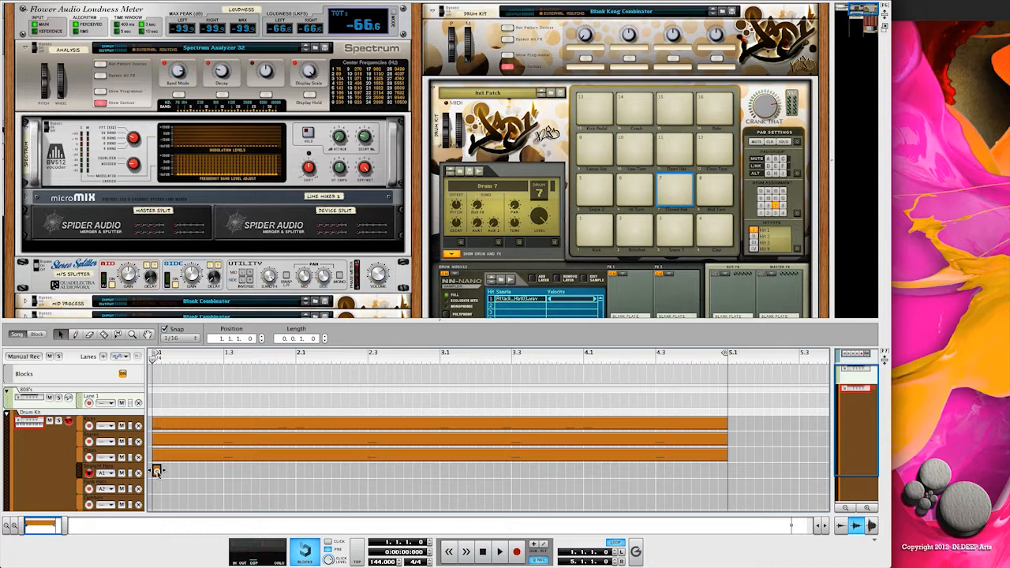
- Draw four consecutive 1/16 closed-hat notes on F#1 from the start of the hi-hat clip, with snap kept at 1/16
{"action": "left_click", "coordinate": [167, 435]}
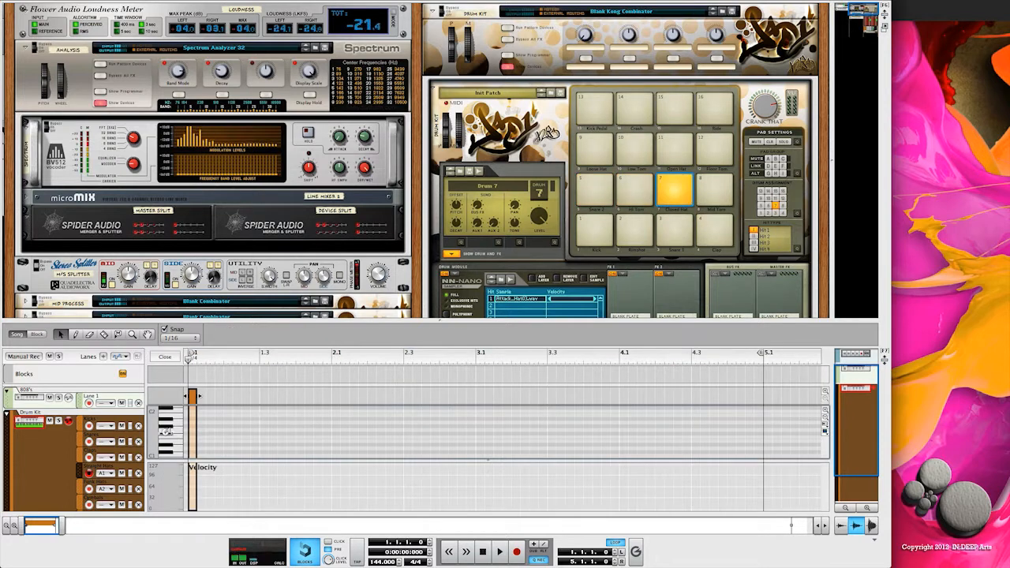
{"action": "left_click", "coordinate": [166, 437]}
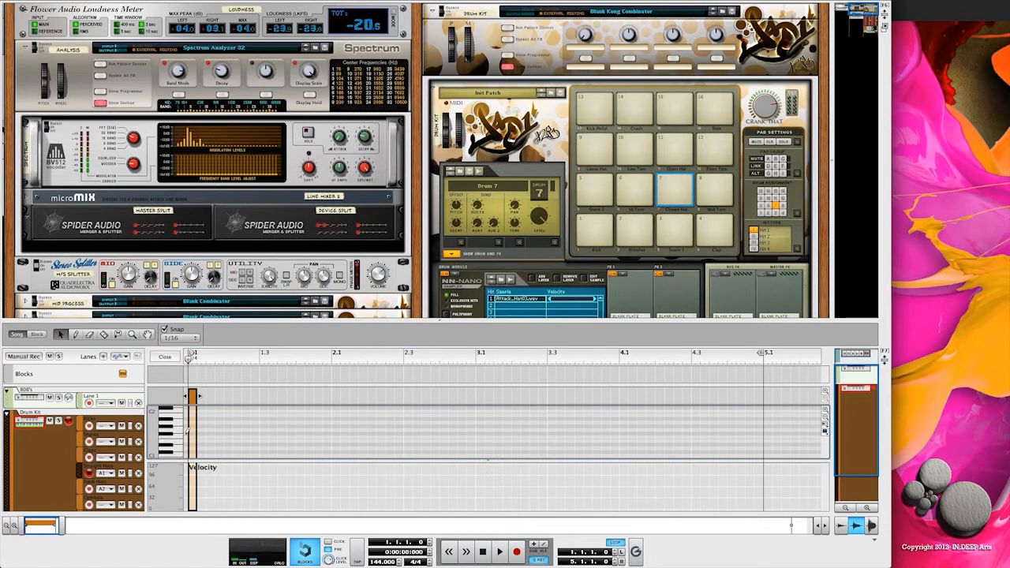
{"action": "left_click", "coordinate": [168, 337]}
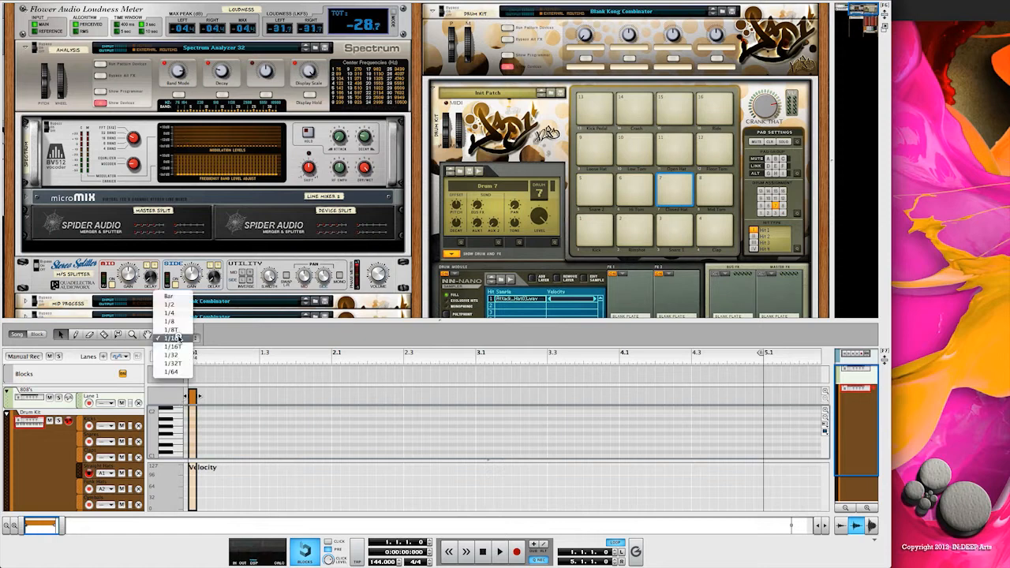
{"action": "left_click", "coordinate": [185, 339]}
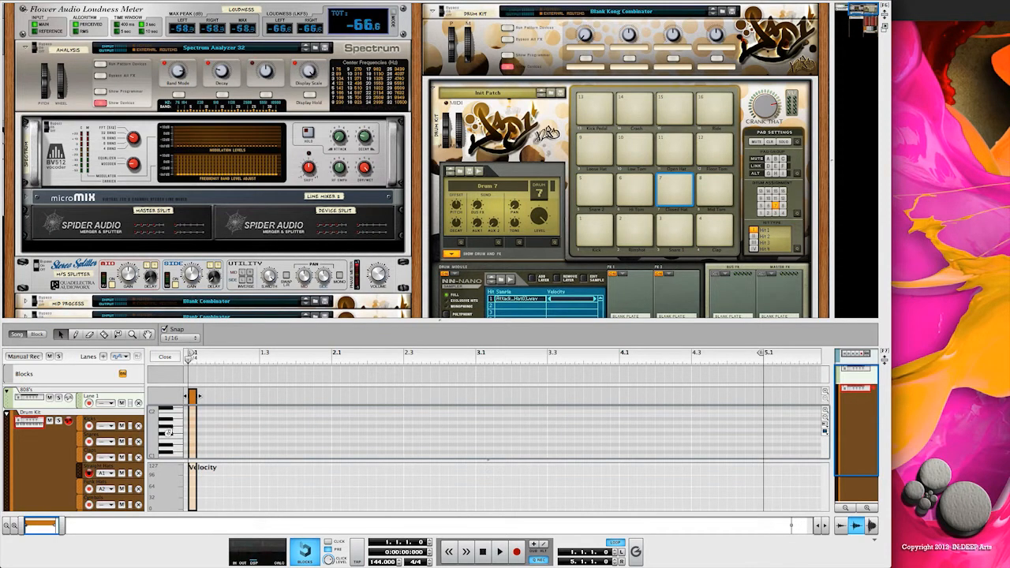
{"action": "left_click", "coordinate": [196, 433]}
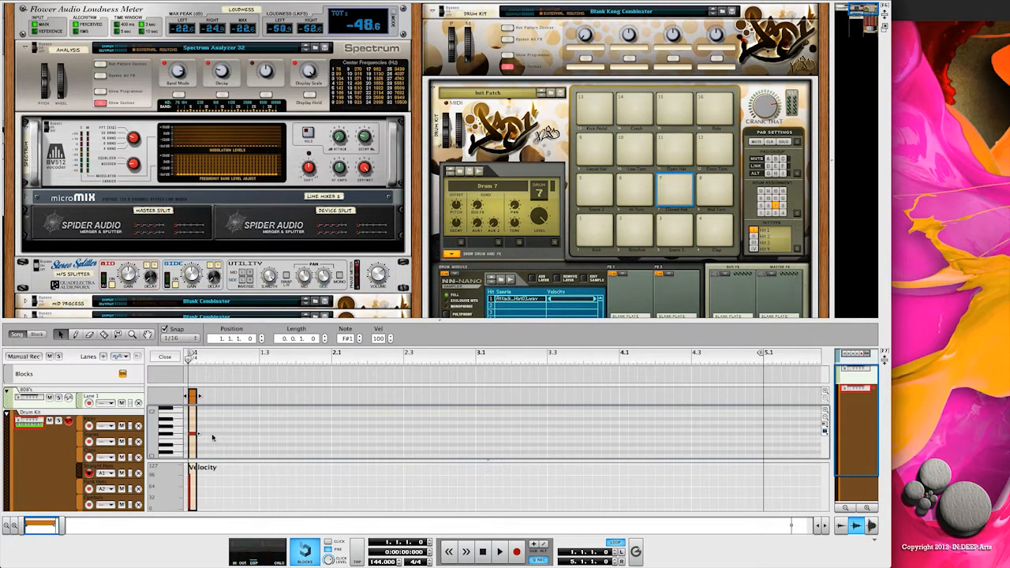
{"action": "mouse_move", "coordinate": [194, 434]}
{"action": "left_mouse_down"}
{"action": "mouse_move", "coordinate": [203, 435]}
{"action": "mouse_move", "coordinate": [180, 431]}
{"action": "mouse_move", "coordinate": [211, 435]}
{"action": "left_mouse_up"}
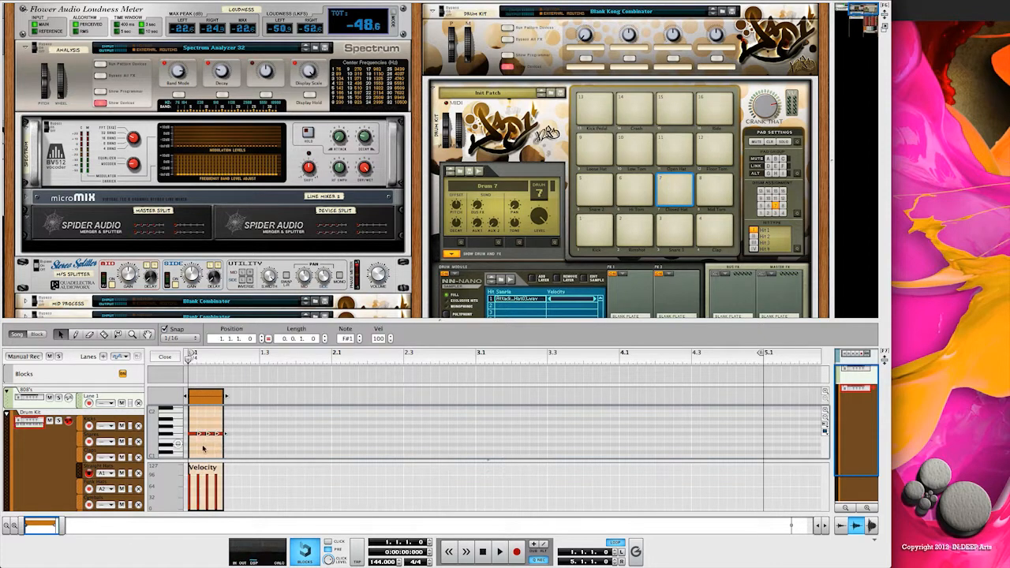
- Copy the group of four hi-hat notes and paste it repeatedly until the pattern fills the four bars up to bar 5
{"action": "key", "text": "super+c"}
{"action": "key", "text": "super+v"}
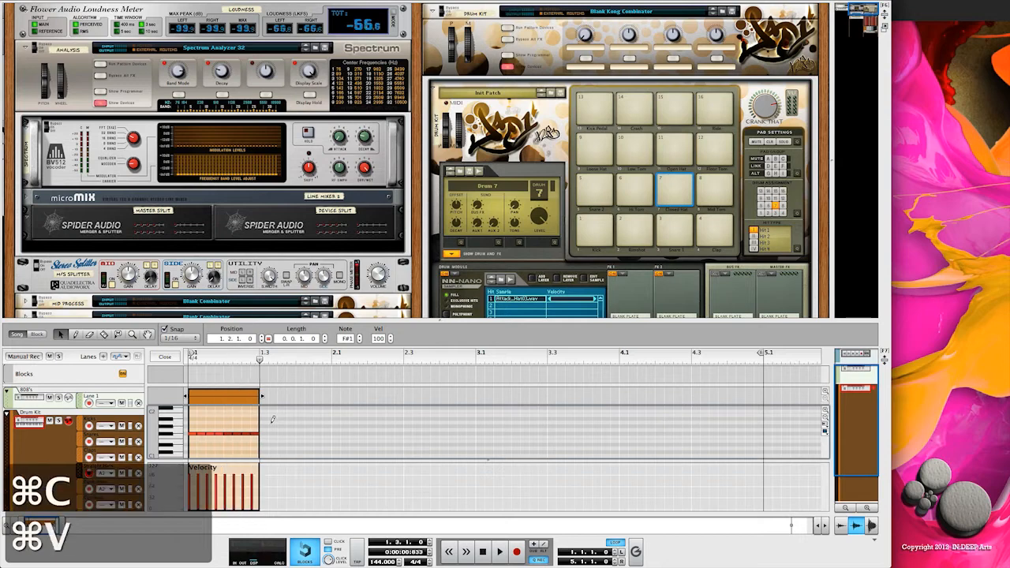
{"action": "key", "text": "super+v"}
{"action": "key", "text": "super+v"}
{"action": "key", "text": "super+v"}
{"action": "key", "text": "super+v"}
{"action": "key", "text": "super+v"}
{"action": "key", "text": "super+v"}
{"action": "key", "text": "super+v"}
{"action": "key", "text": "super+v"}
{"action": "key", "text": "super+v"}
{"action": "key", "text": "super+v"}
{"action": "key", "text": "super+v"}
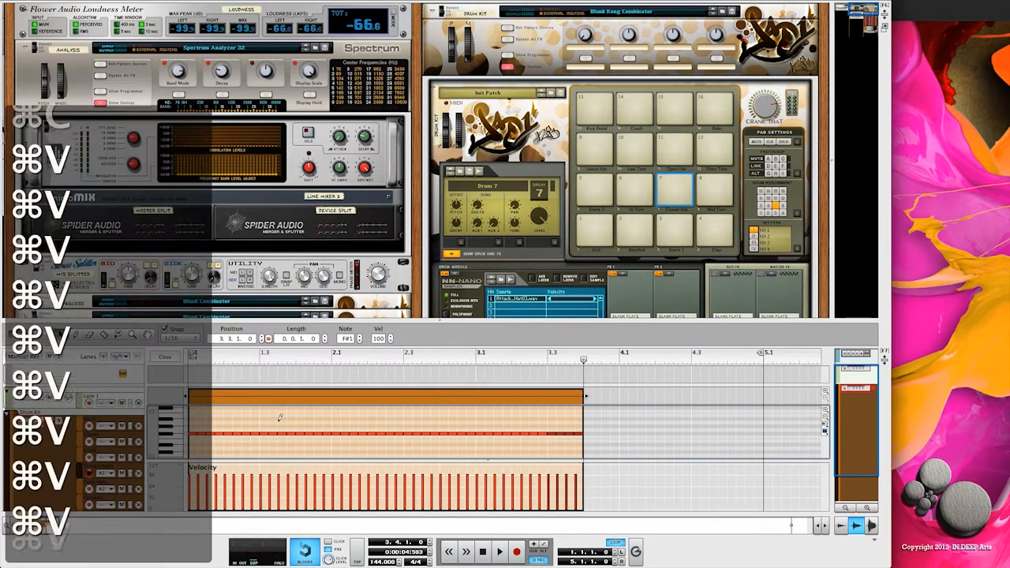
{"action": "key", "text": "super+v"}
{"action": "key", "text": "super+v"}
{"action": "key", "text": "super+v"}
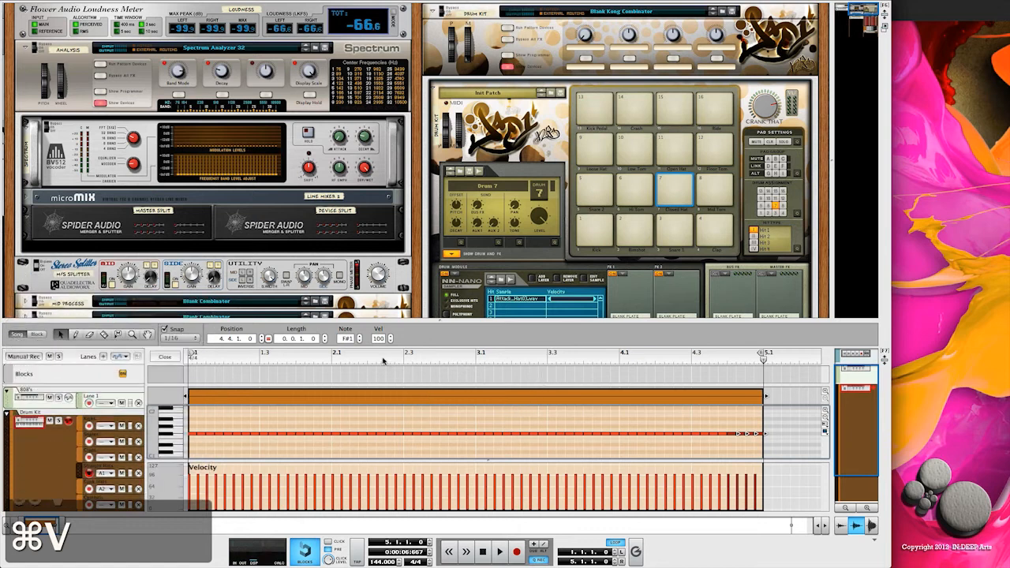
- Load a Compressor into the closed hat's FX1 slot while the loop plays, and stop playback
{"action": "left_click", "coordinate": [499, 552]}
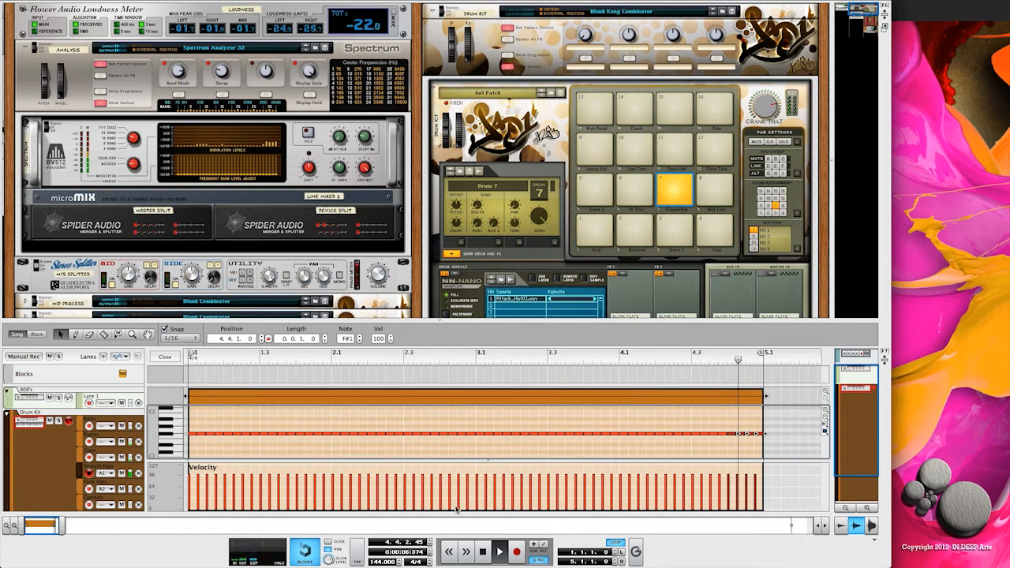
{"action": "left_click", "coordinate": [628, 274]}
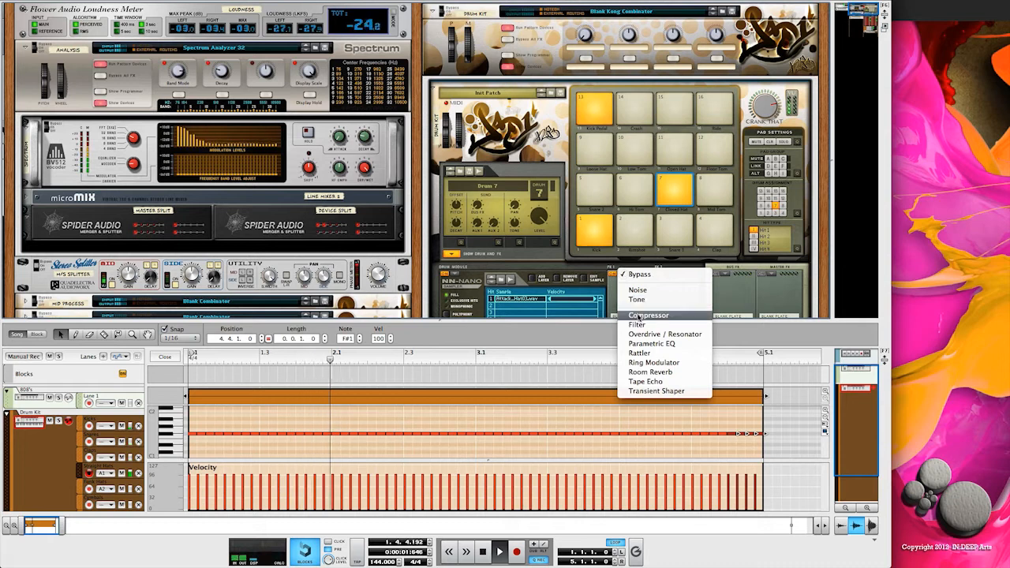
{"action": "left_click", "coordinate": [643, 315]}
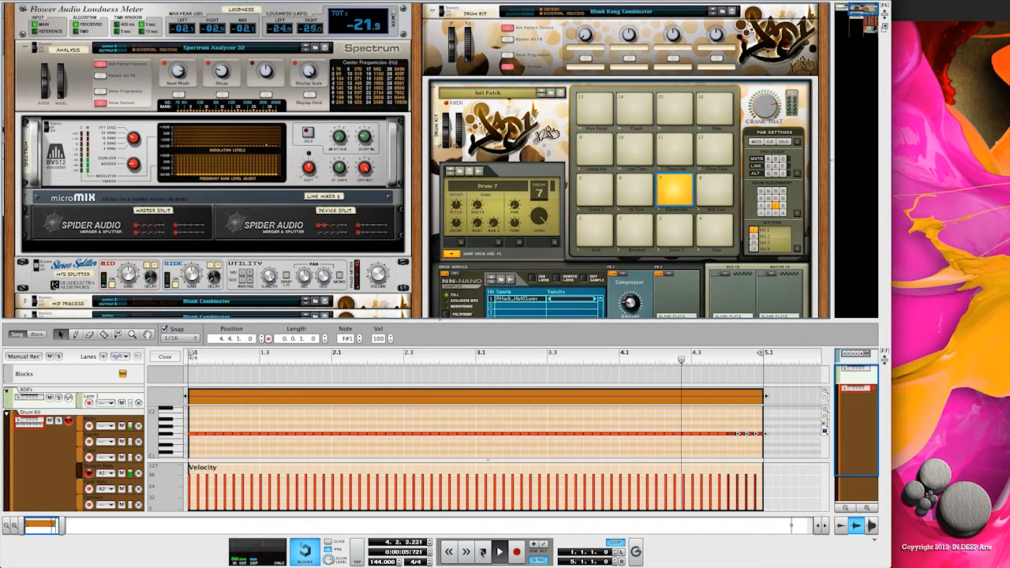
{"action": "left_click", "coordinate": [482, 552]}
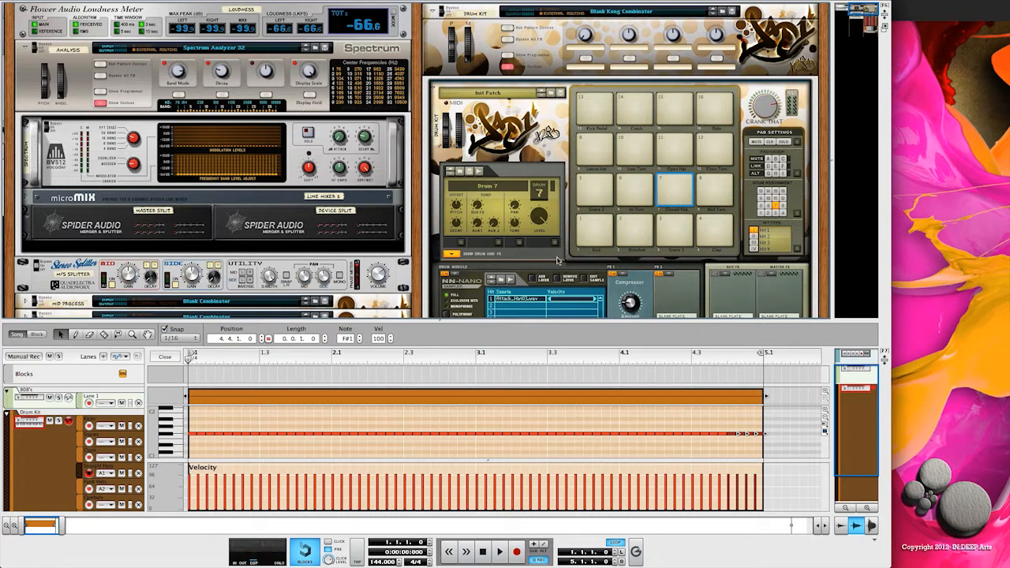
- Show the Tool Window and look through its device, groove and sample pages, ending on the note editing tools
{"action": "left_click", "coordinate": [189, 2]}
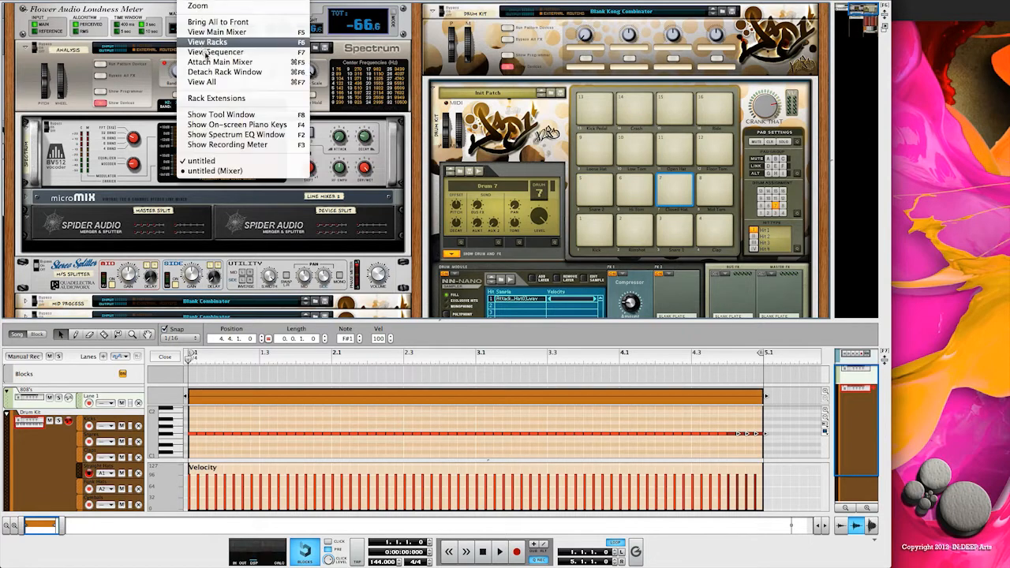
{"action": "left_click", "coordinate": [222, 115]}
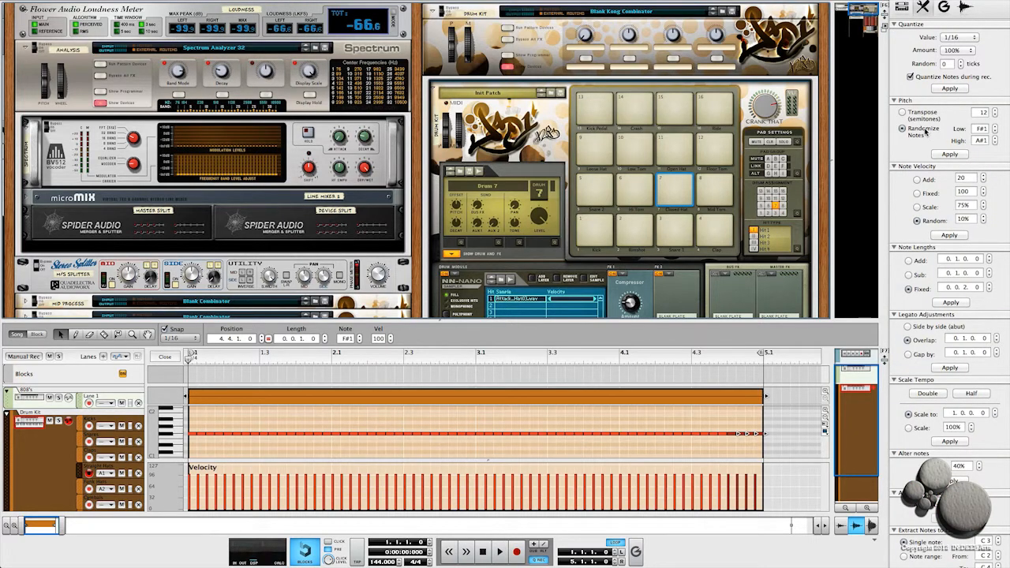
{"action": "key", "text": "F8"}
{"action": "key", "text": "F8"}
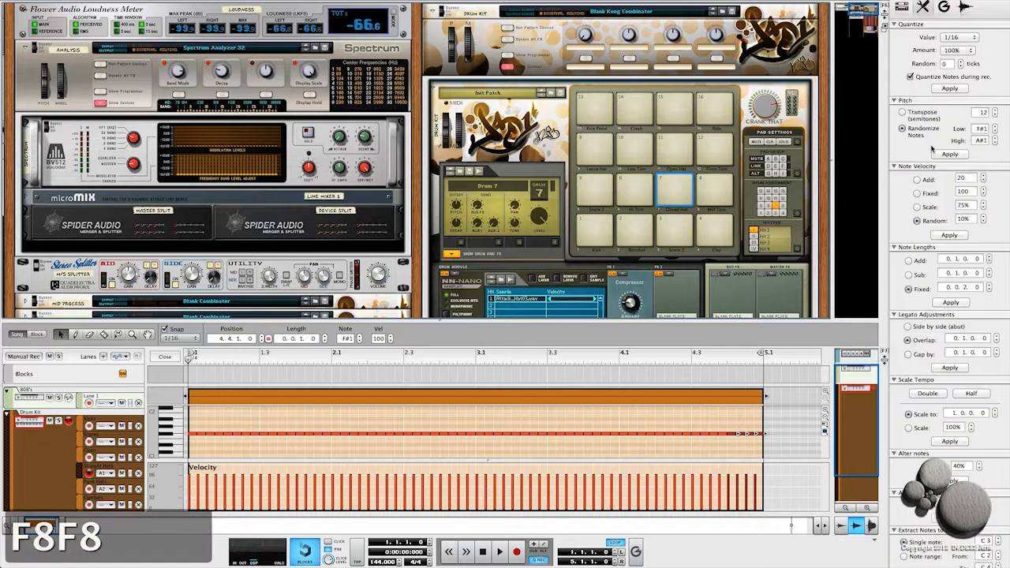
{"action": "left_click", "coordinate": [901, 7]}
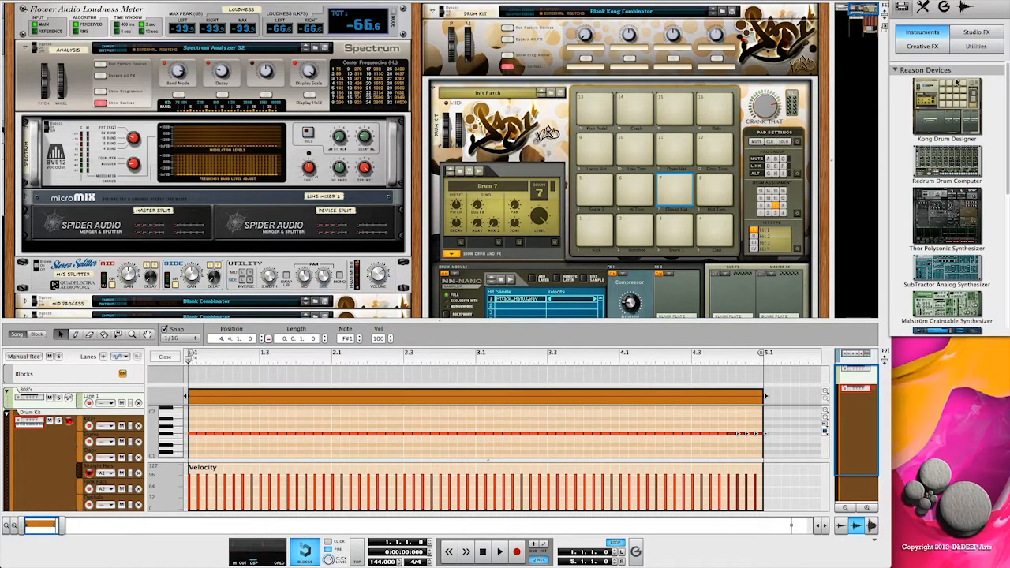
{"action": "left_click", "coordinate": [944, 7]}
{"action": "left_click", "coordinate": [965, 7]}
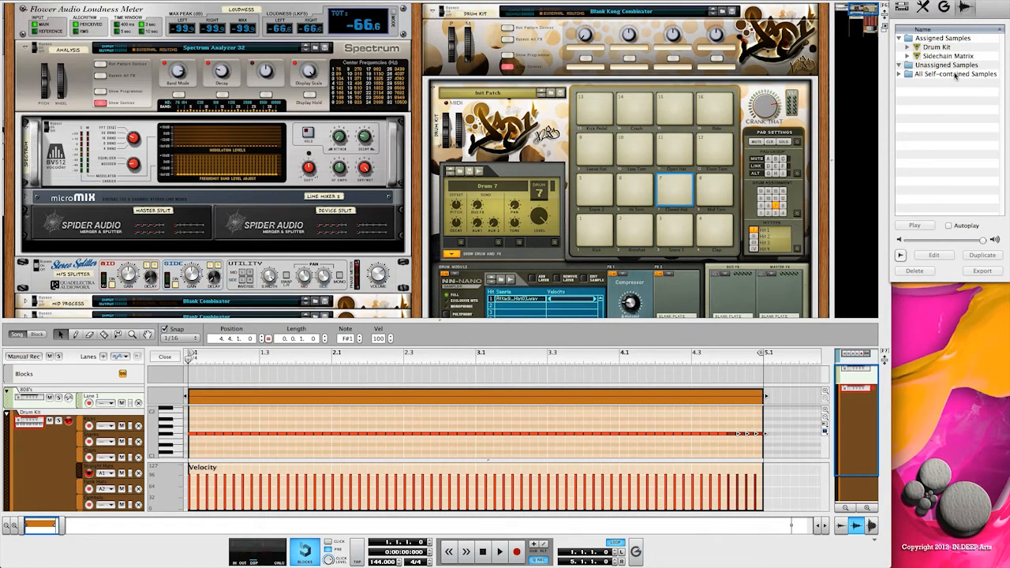
{"action": "left_click", "coordinate": [927, 7]}
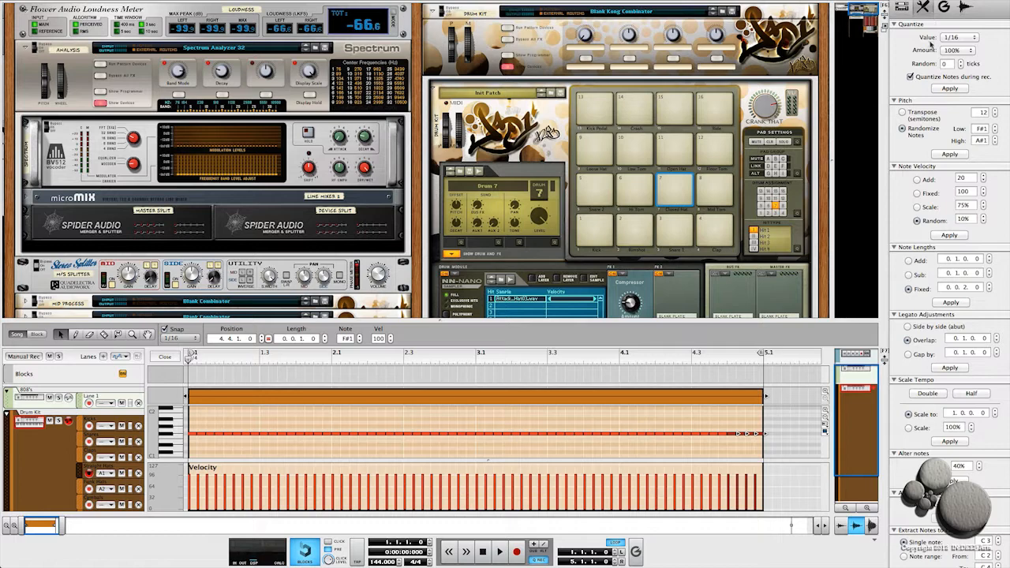
- Collapse the Note Lengths, Legato Adjustments and Scale Tempo sections, leaving Note Velocity expanded
{"action": "left_click", "coordinate": [895, 166]}
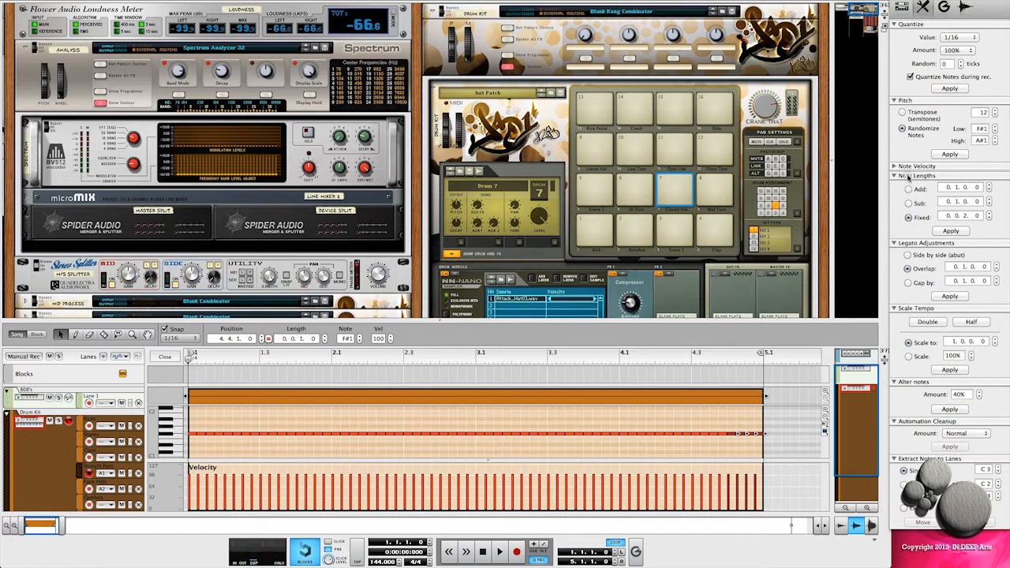
{"action": "left_click", "coordinate": [908, 176]}
{"action": "left_click", "coordinate": [909, 185]}
{"action": "left_click", "coordinate": [913, 194]}
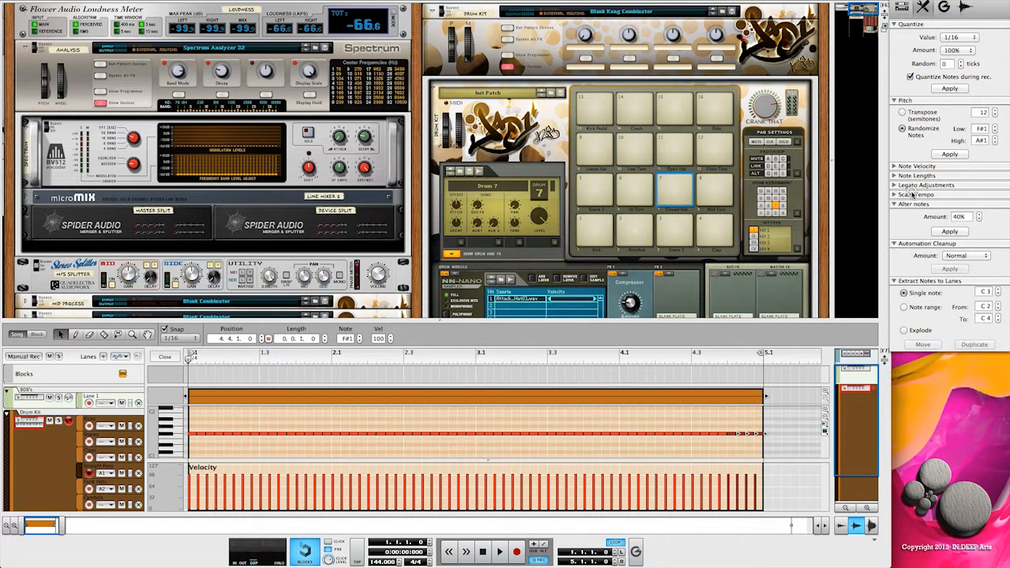
{"action": "left_click", "coordinate": [910, 166]}
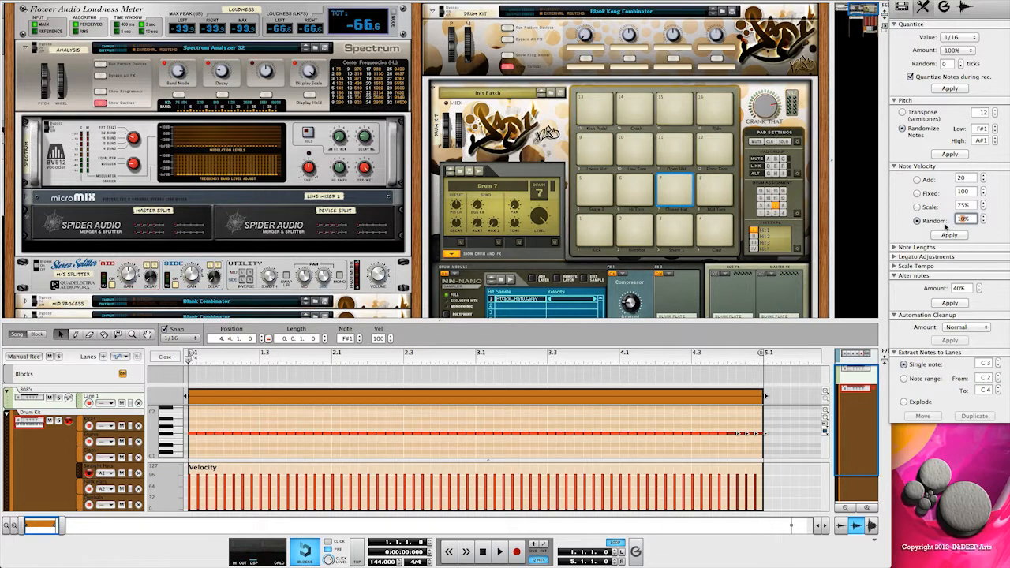
- Randomize the velocities of all hi-hat notes by 10% and listen to the loop
{"action": "left_click_drag", "start_coordinate": [772, 427], "coordinate": [330, 435]}
{"action": "left_click_drag", "start_coordinate": [190, 436], "coordinate": [192, 442]}
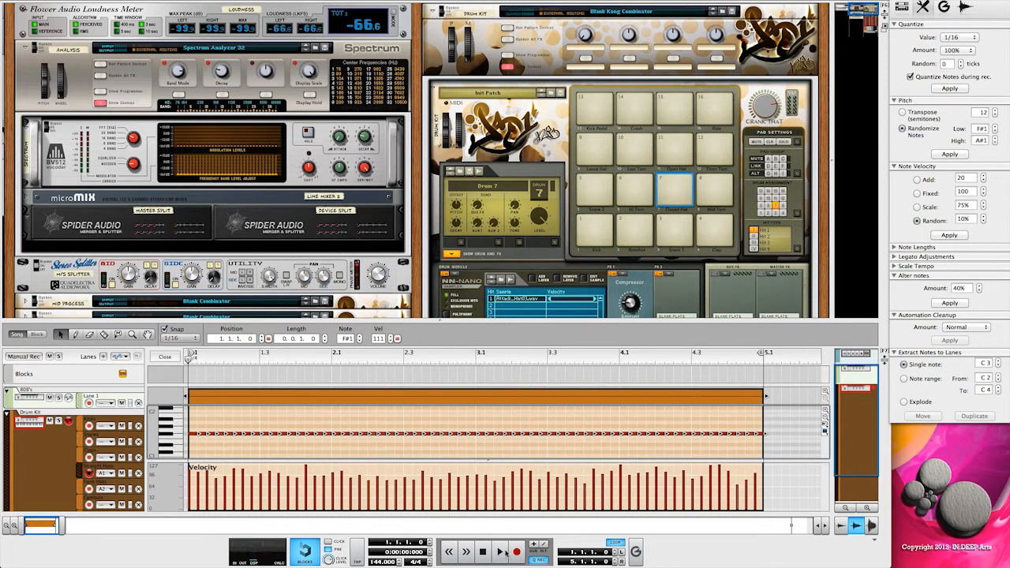
{"action": "left_click", "coordinate": [500, 553]}
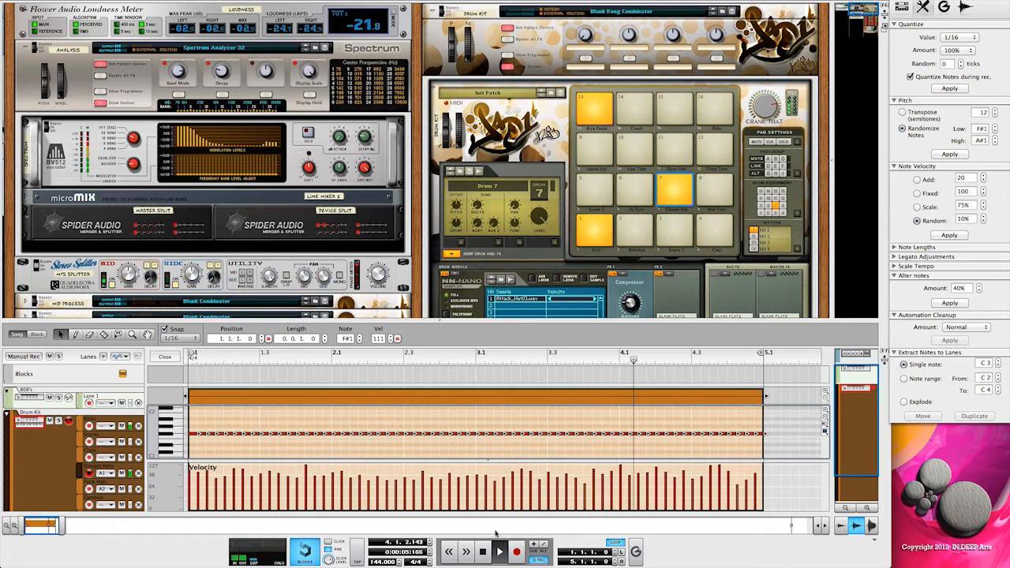
{"action": "left_click", "coordinate": [482, 553]}
{"action": "left_click", "coordinate": [482, 553]}
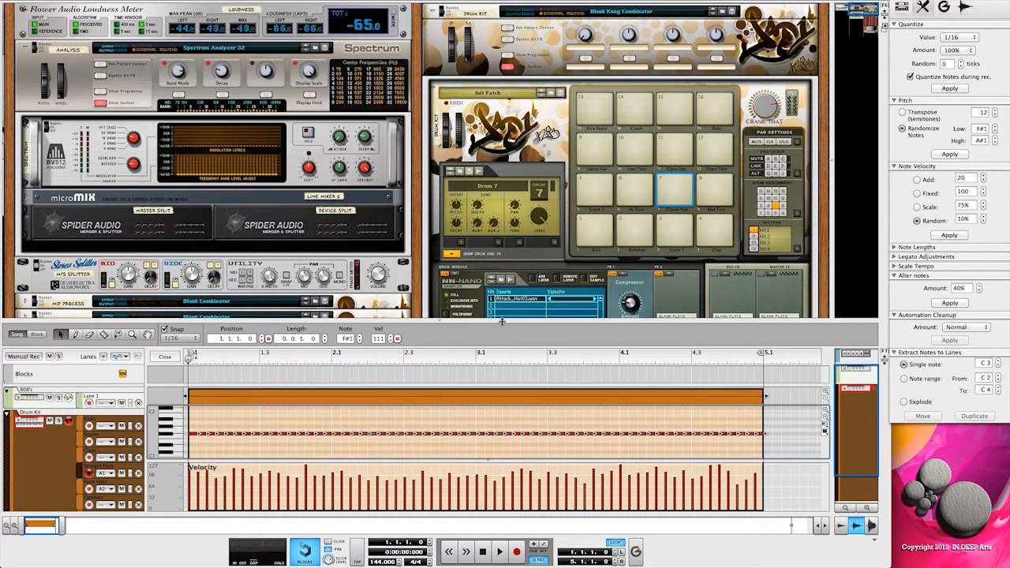
- With the loop playing, add Attack_Hat05.wav as a second layer in the closed hat's NN-Nano sampler
{"action": "mouse_move", "coordinate": [440, 319]}
{"action": "left_mouse_down"}
{"action": "mouse_move", "coordinate": [440, 351]}
{"action": "mouse_move", "coordinate": [441, 333]}
{"action": "left_mouse_up"}
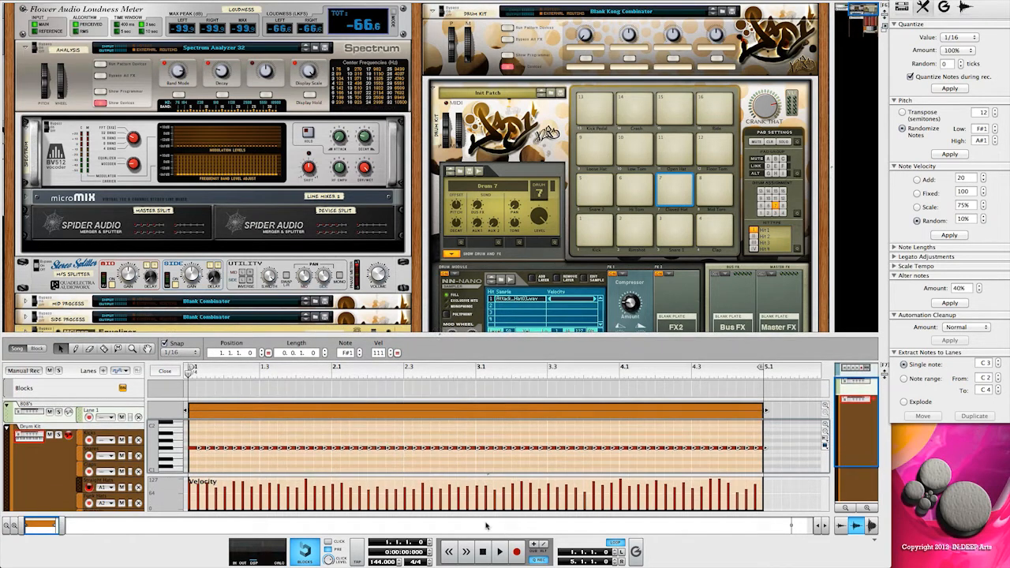
{"action": "left_click", "coordinate": [500, 552]}
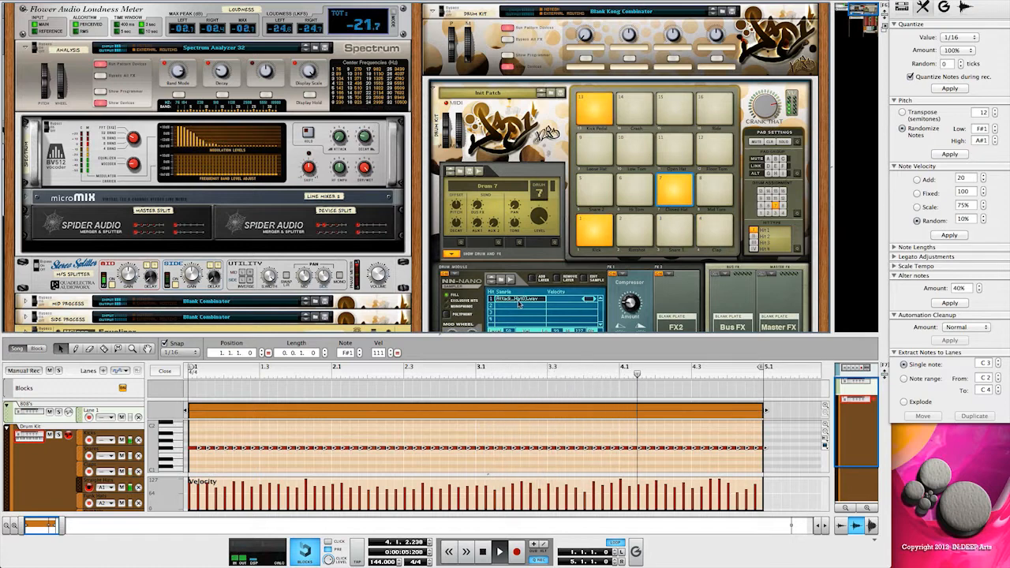
{"action": "left_click", "coordinate": [540, 280]}
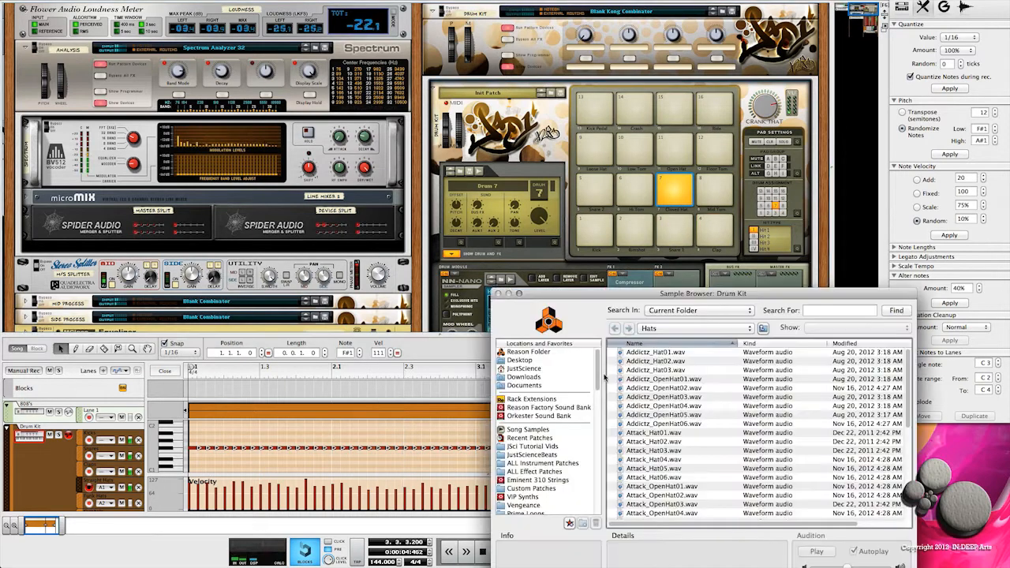
{"action": "left_click", "coordinate": [651, 449]}
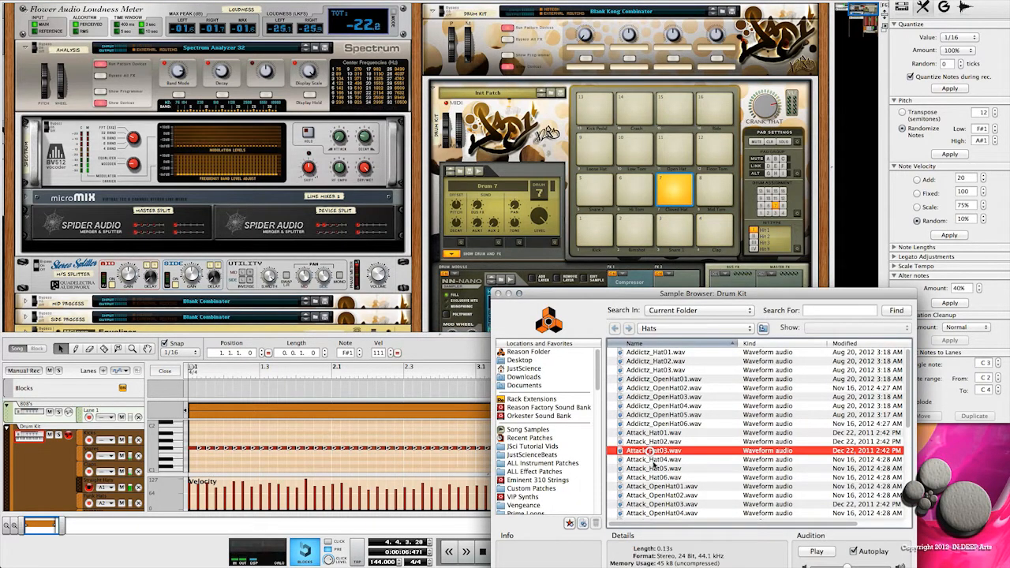
{"action": "left_click", "coordinate": [654, 468]}
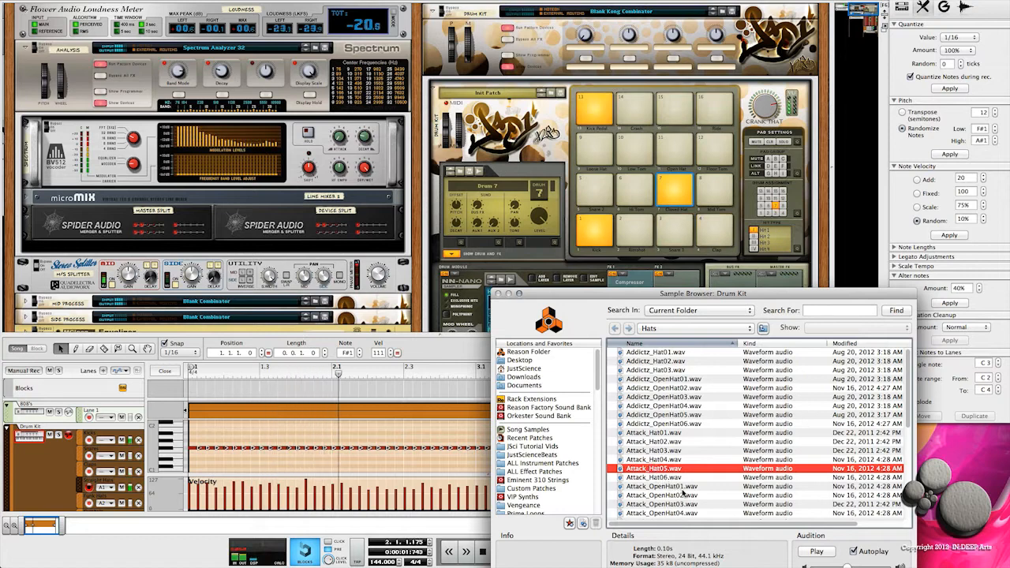
{"action": "key", "text": "Return"}
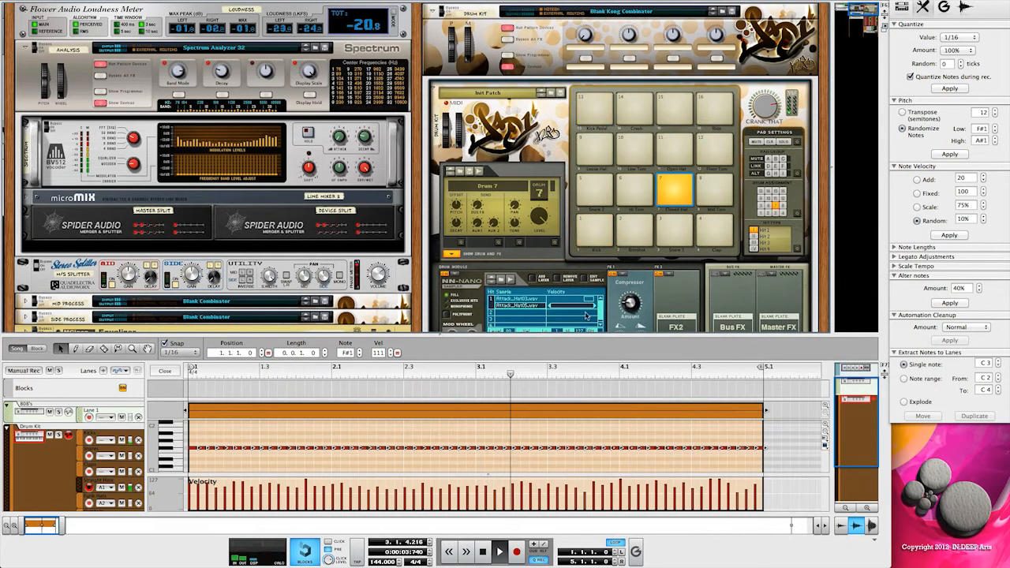
- Lower the upper limit of the Attack_Hat05.wav layer's velocity range while listening to the loop
{"action": "left_click_drag", "start_coordinate": [588, 308], "coordinate": [578, 310]}
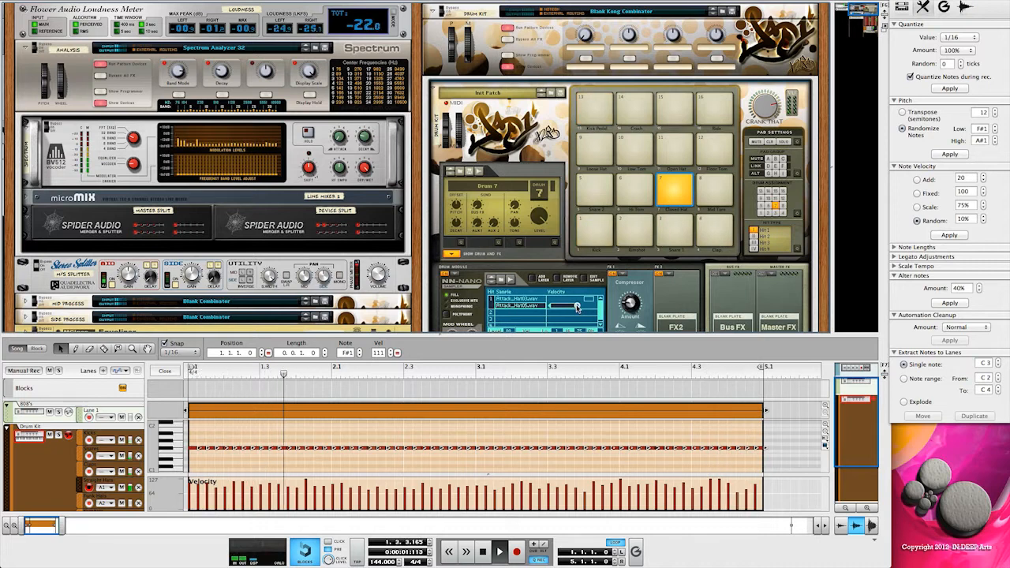
{"action": "left_click_drag", "start_coordinate": [578, 306], "coordinate": [580, 306]}
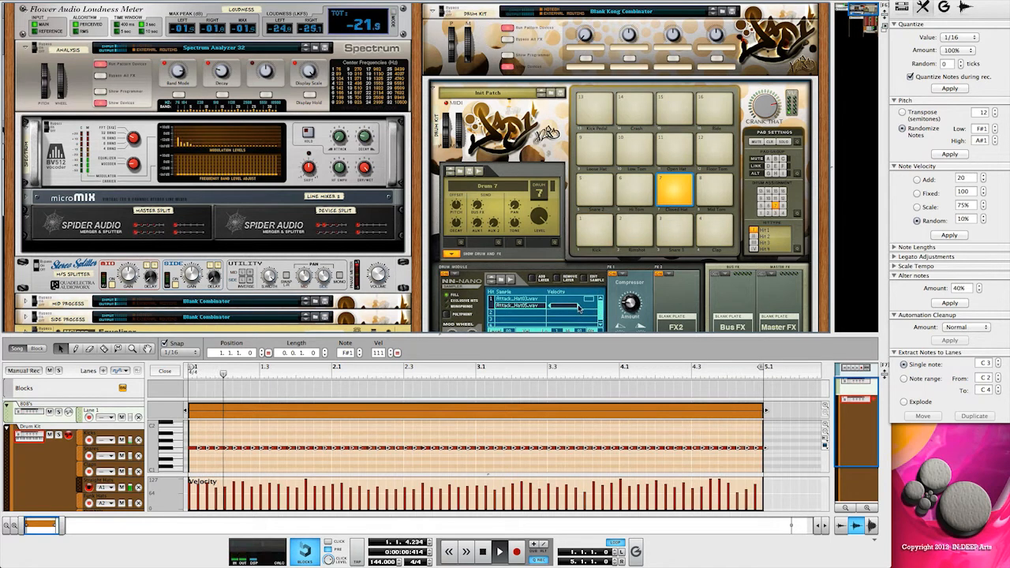
{"action": "left_click_drag", "start_coordinate": [580, 308], "coordinate": [573, 308]}
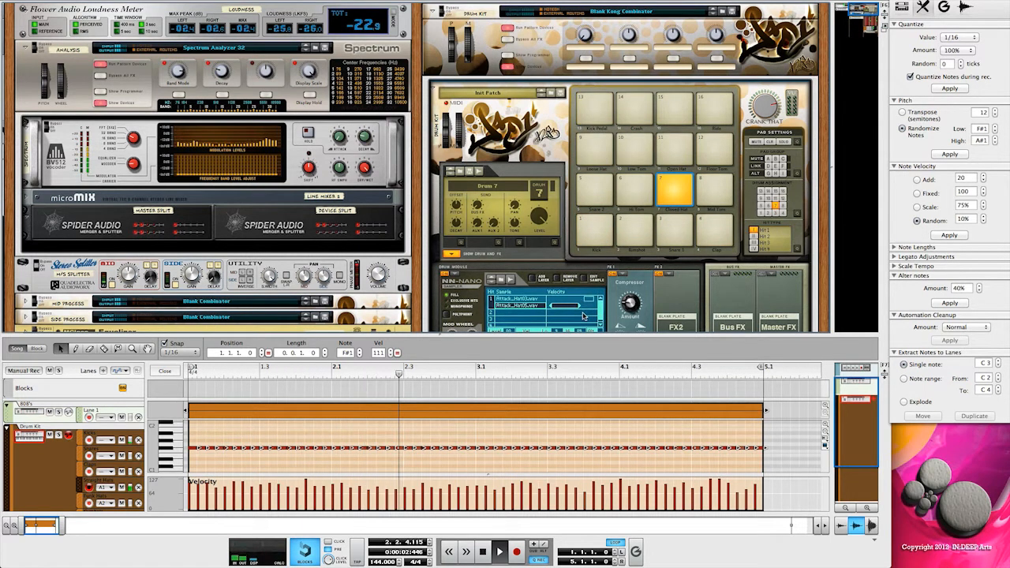
- Audition the Attack hat samples, add one as a third NN-Nano layer, and select the layers to check their velocity ranges
{"action": "left_click", "coordinate": [527, 300]}
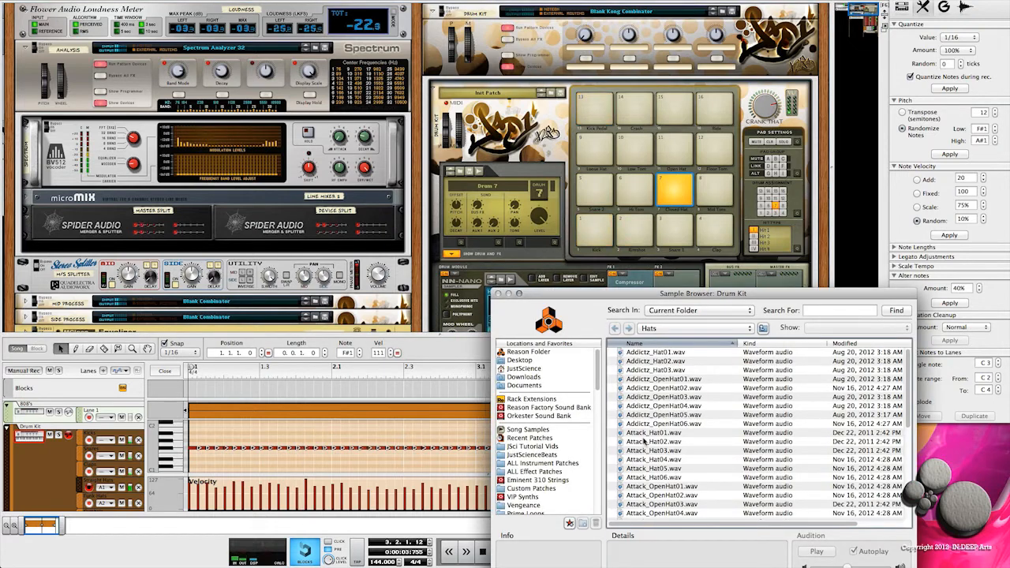
{"action": "left_click", "coordinate": [652, 441]}
{"action": "left_click", "coordinate": [648, 433]}
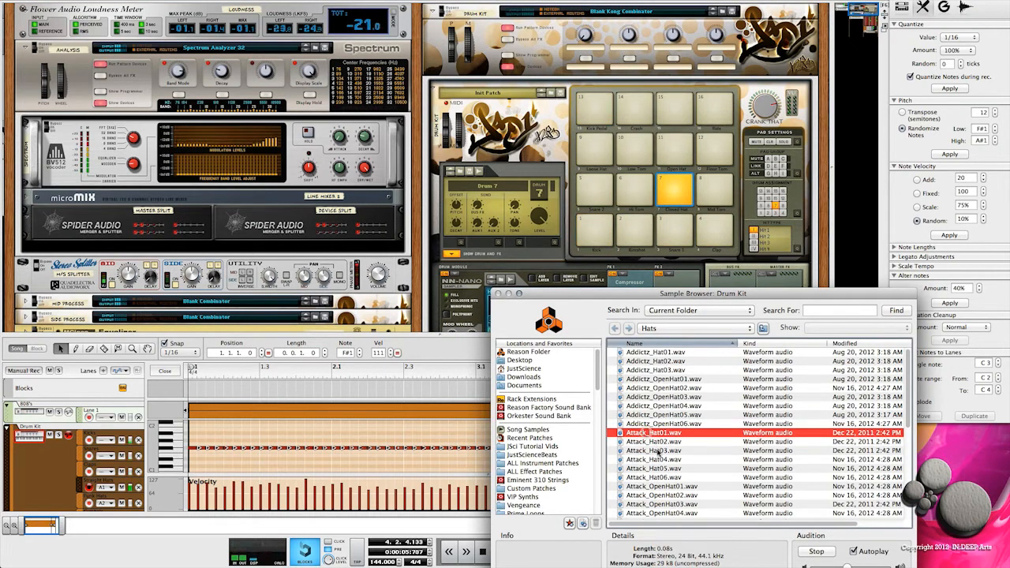
{"action": "double_click", "coordinate": [649, 433]}
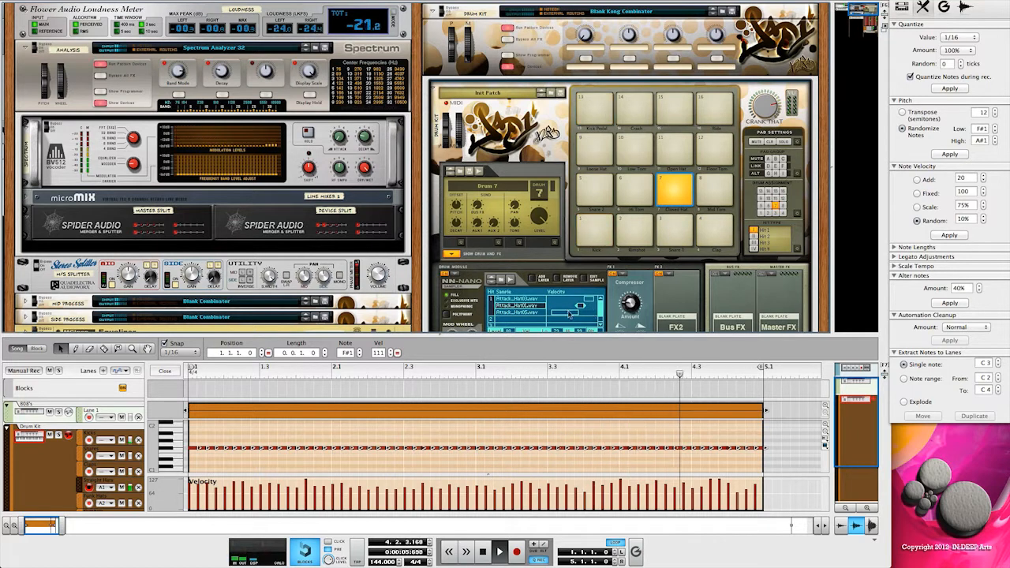
{"action": "left_click", "coordinate": [521, 299]}
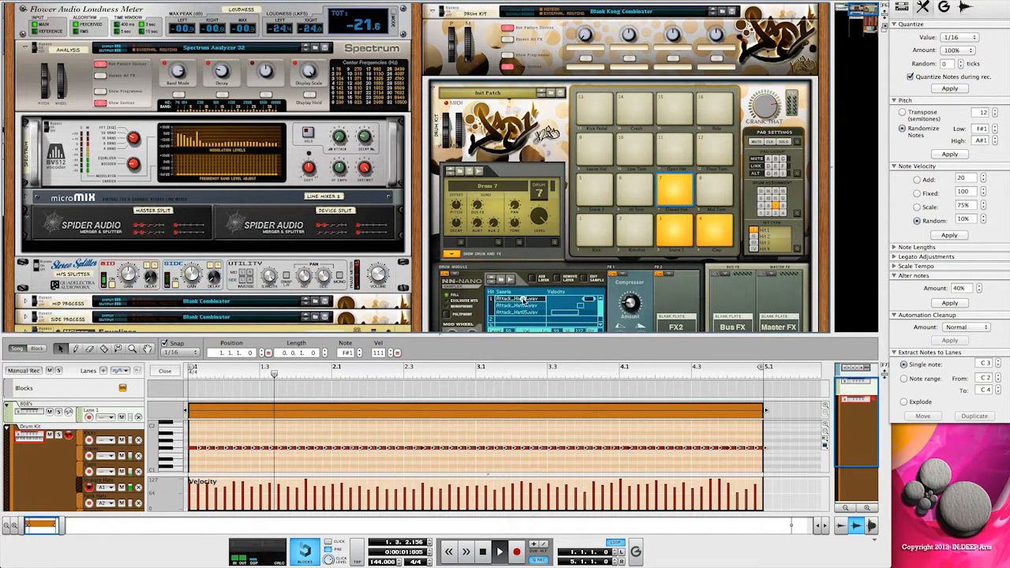
{"action": "left_click", "coordinate": [521, 312]}
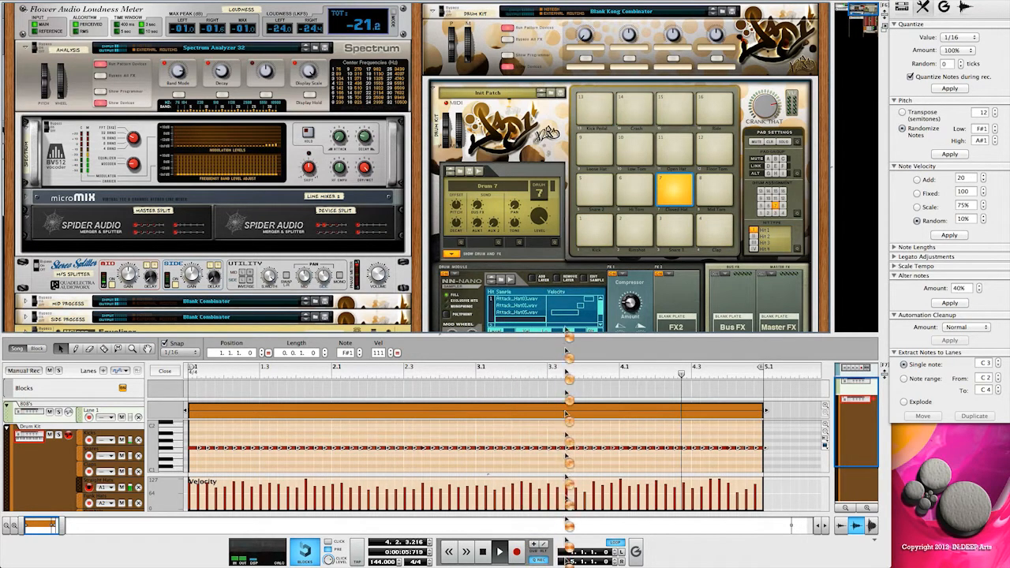
- Audition Attack and Addictz hat samples, and load Addictz_Hat02.wav as the fourth layer of the closed hat
{"action": "left_click", "coordinate": [641, 486]}
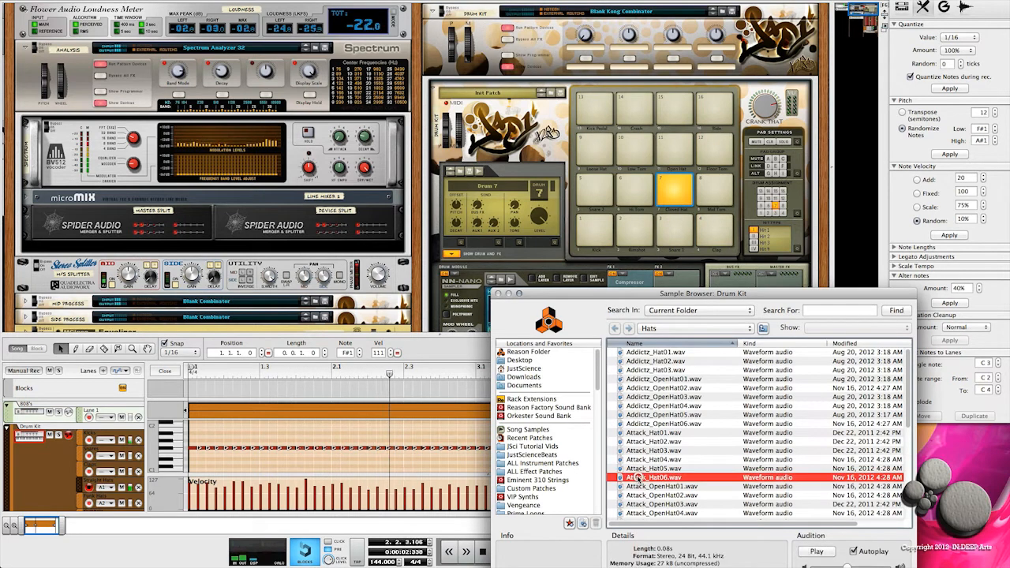
{"action": "left_click", "coordinate": [645, 468]}
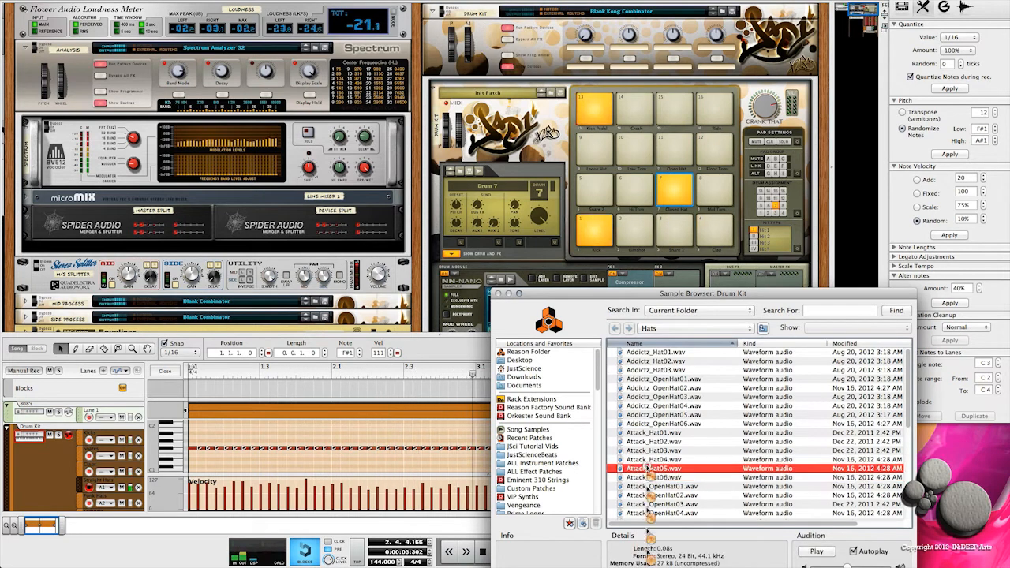
{"action": "left_click", "coordinate": [636, 352]}
{"action": "left_click", "coordinate": [641, 361]}
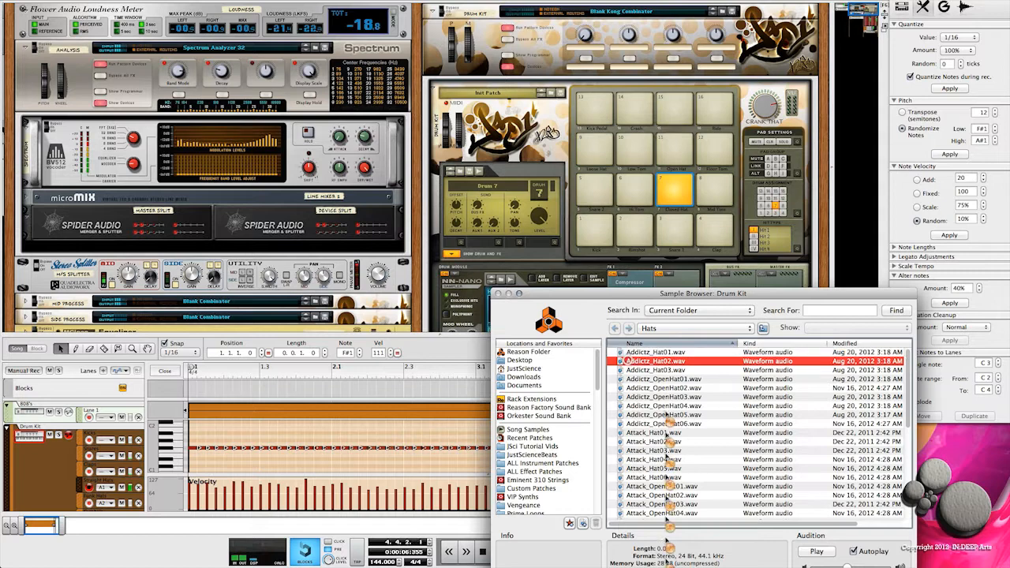
{"action": "key", "text": "Return"}
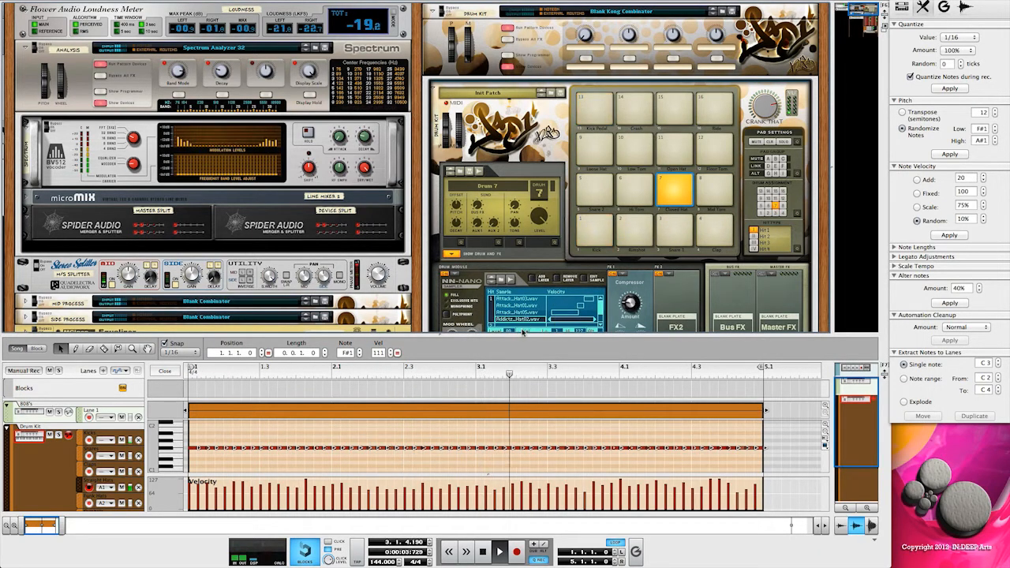
- Adjust the level of the Addictz_Hat02.wav layer in the NN-Nano while the loop plays
{"action": "scroll", "coordinate": [499, 278], "scroll_direction": "down", "scroll_amount": 3}
{"action": "scroll", "coordinate": [499, 276], "scroll_direction": "down", "scroll_amount": 1}
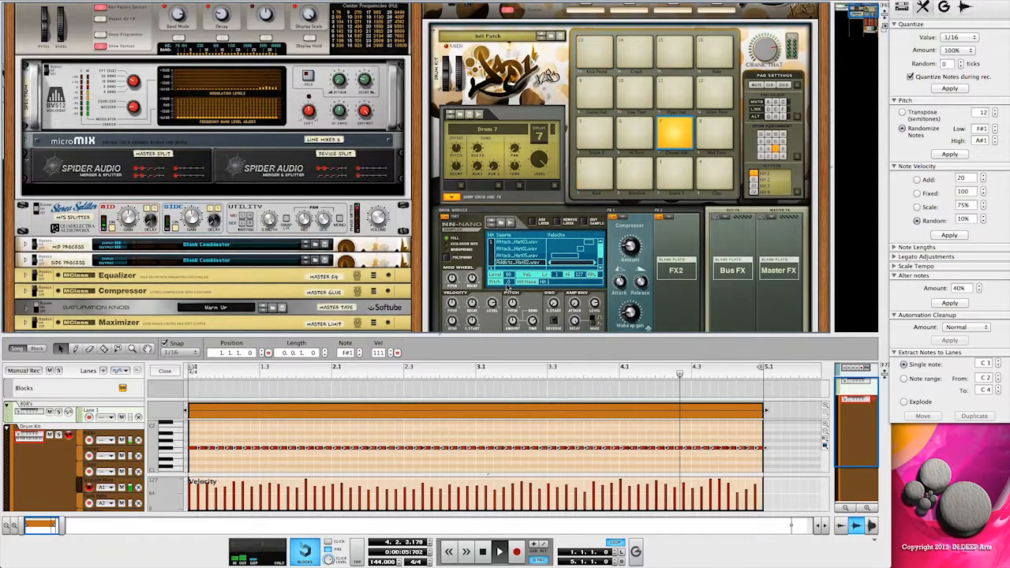
{"action": "left_click_drag", "start_coordinate": [509, 276], "coordinate": [501, 290]}
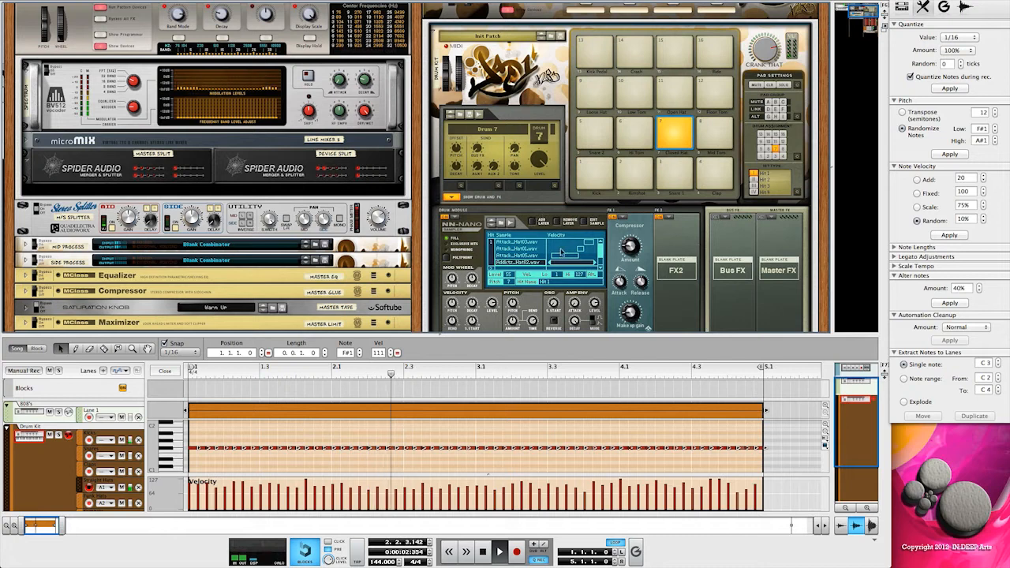
- Remove the three Attack hat layers to hear Addictz_Hat02.wav alone, and undo the removal
{"action": "left_click", "coordinate": [513, 254]}
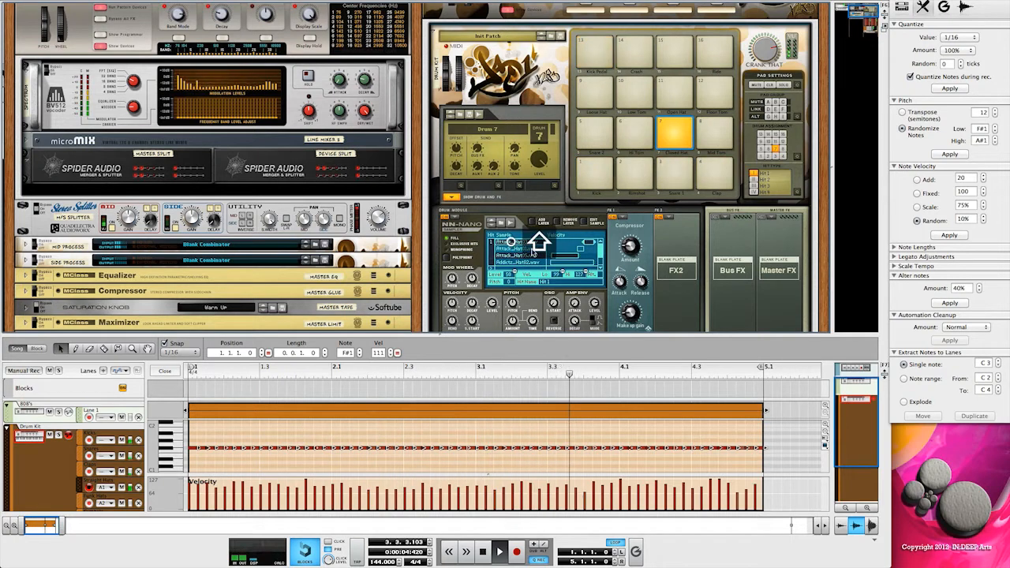
{"action": "left_click", "coordinate": [557, 227]}
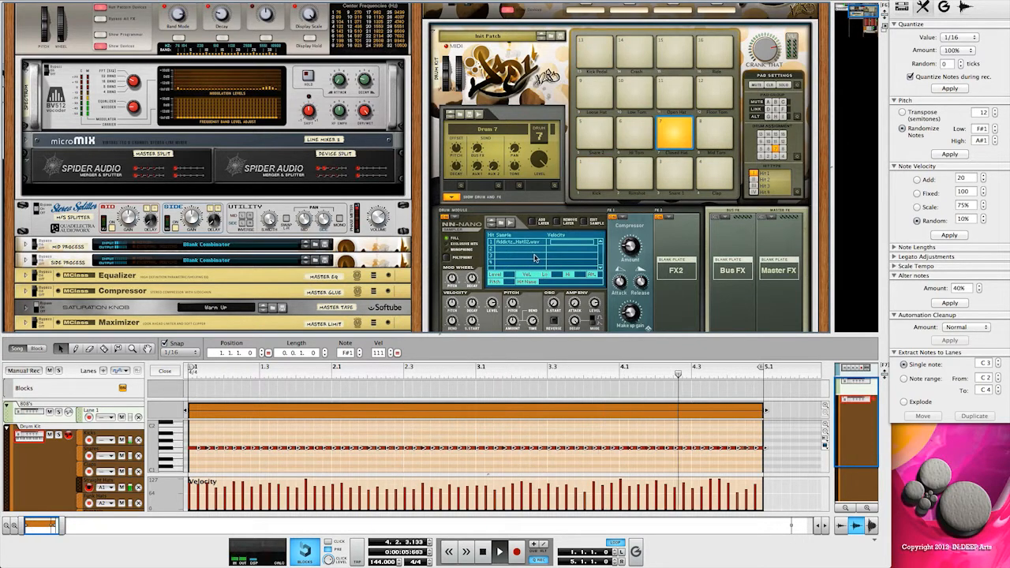
{"action": "key", "text": "super+z"}
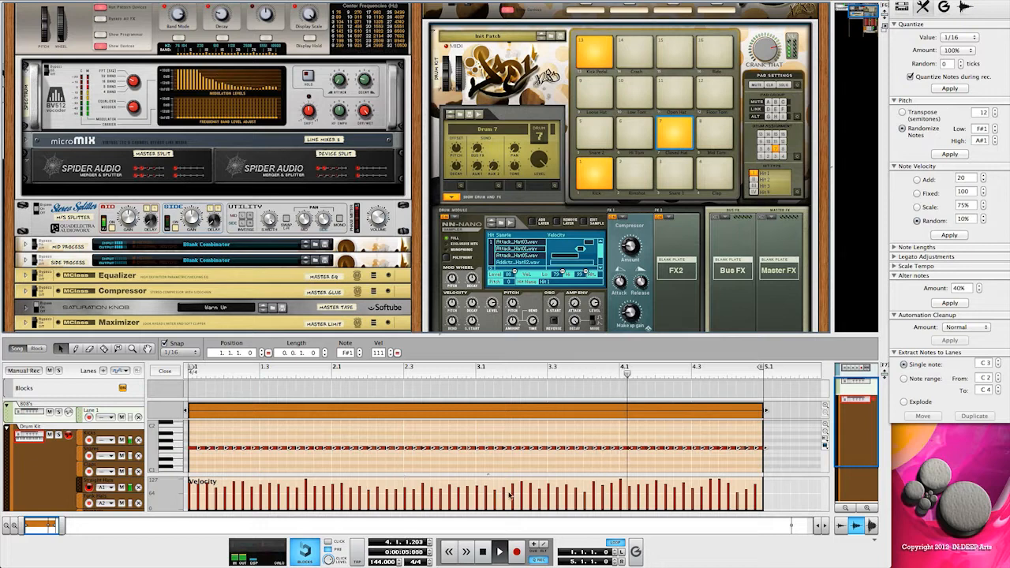
- Reapply the 10% random velocity to the hi-hat notes three times while listening to the loop
{"action": "left_click", "coordinate": [949, 235]}
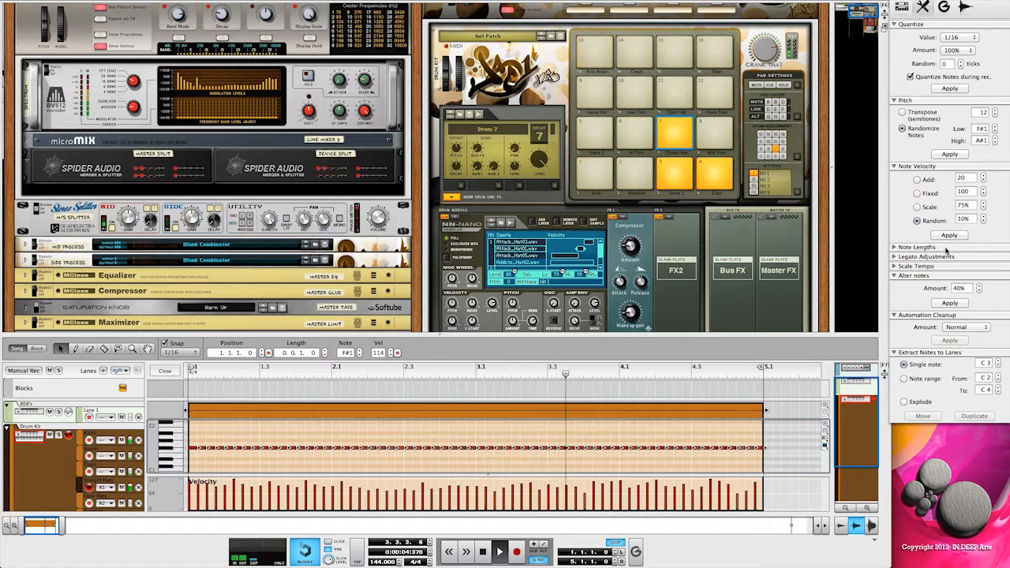
{"action": "left_click", "coordinate": [949, 235]}
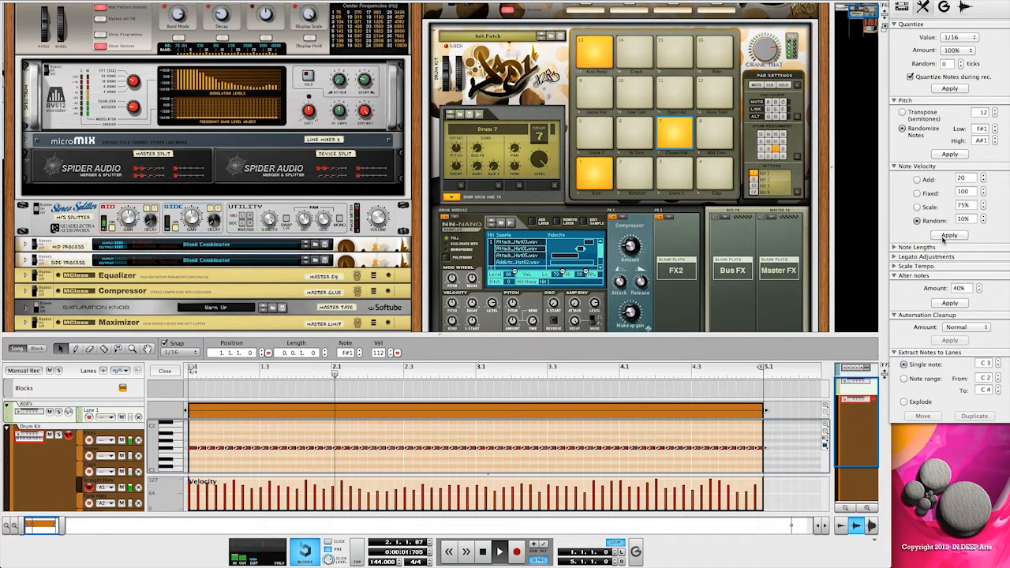
{"action": "left_click", "coordinate": [947, 235]}
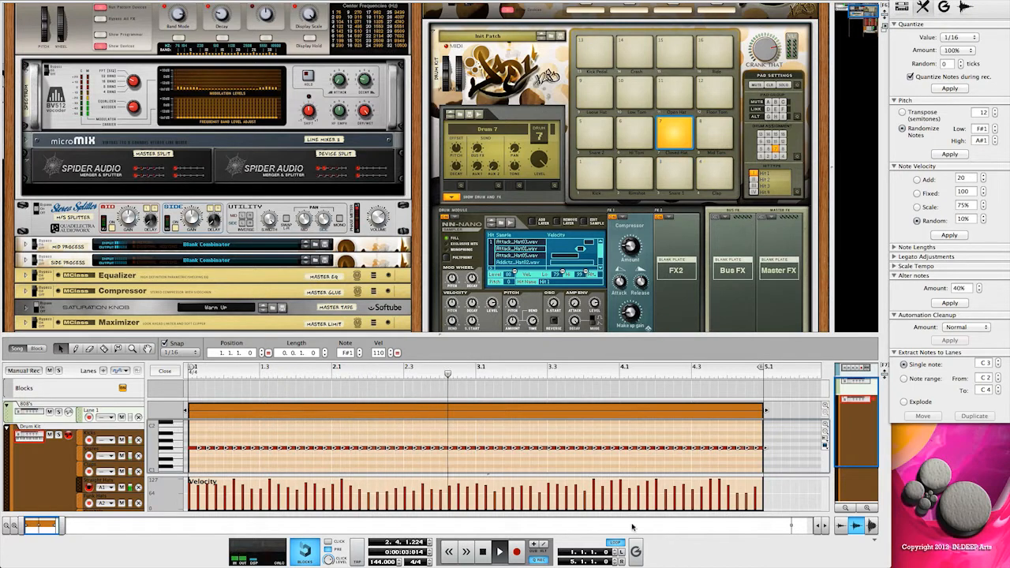
- Mute the drum lanes above the straight hats lane to isolate the hi-hats in the loop
{"action": "left_click", "coordinate": [122, 472]}
{"action": "left_click", "coordinate": [121, 456]}
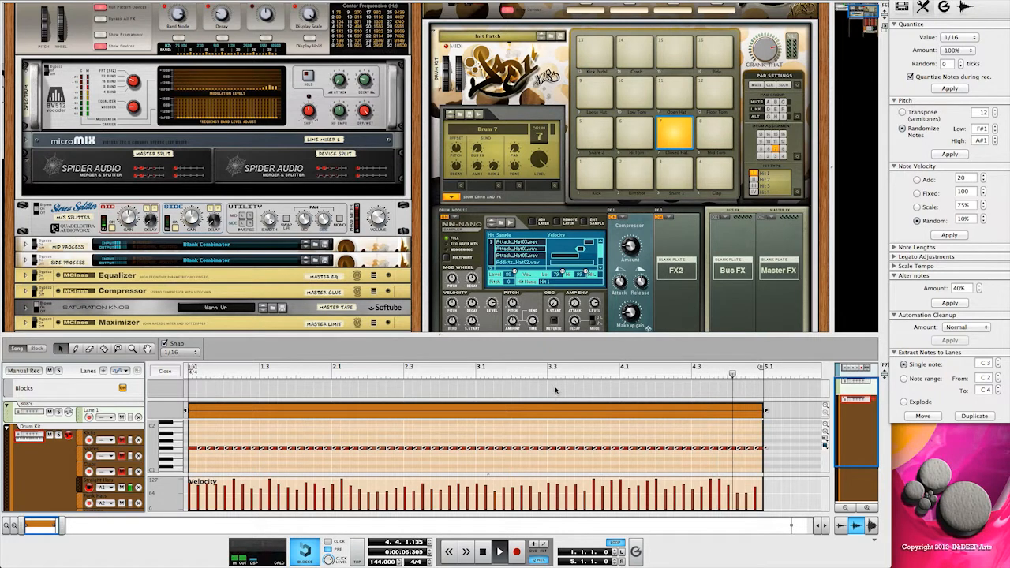
- Apply a fixed velocity of 100 to all hi-hat notes for comparison, and undo the change
{"action": "left_click", "coordinate": [917, 193]}
{"action": "left_click", "coordinate": [942, 236]}
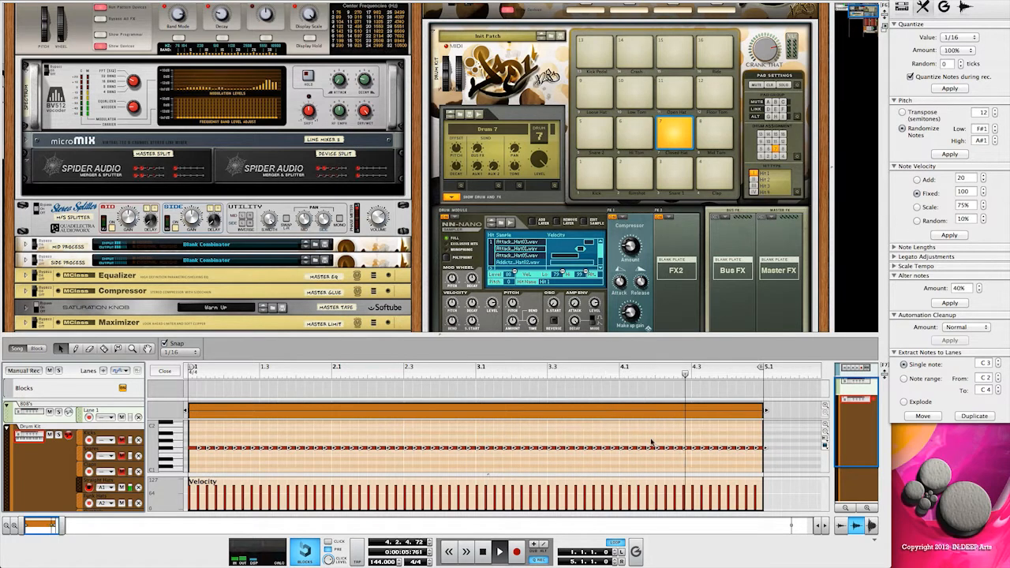
{"action": "key", "text": "super+z"}
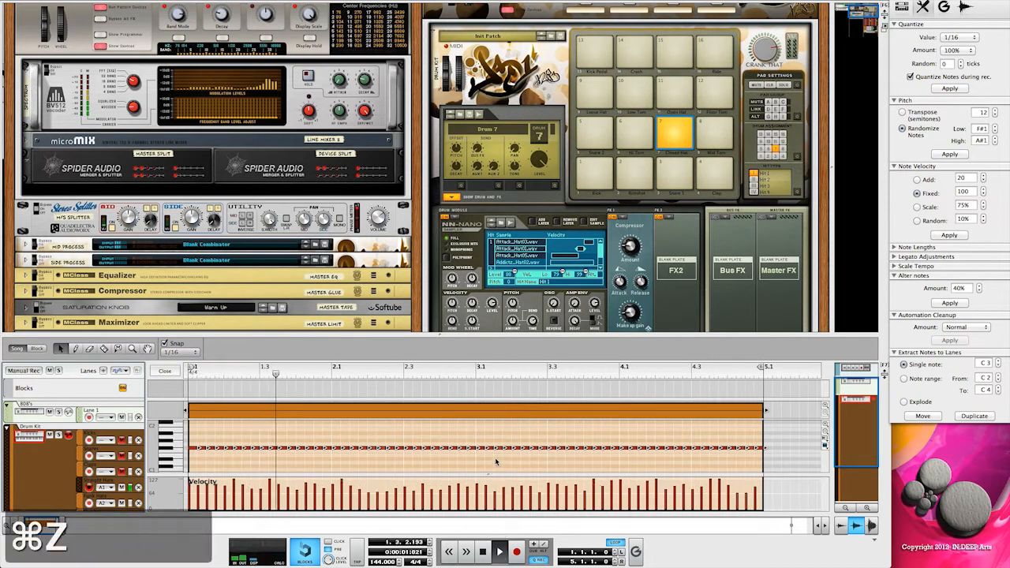